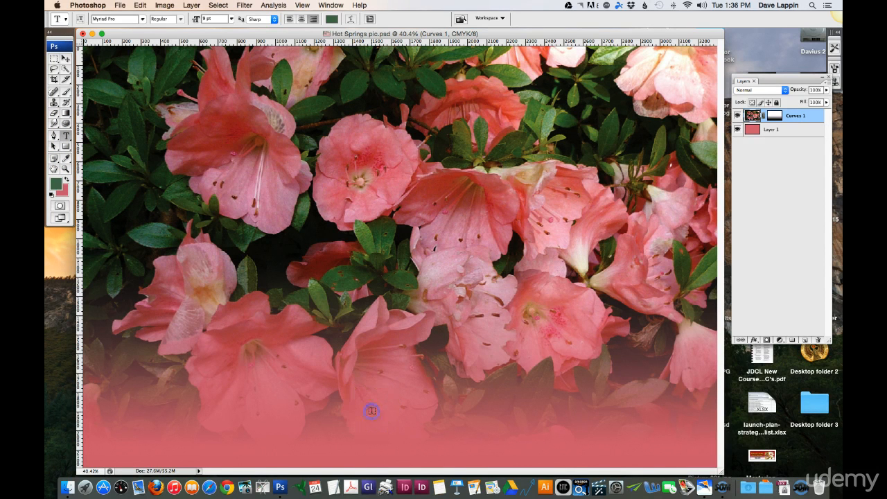
# Add the text "Flowers" over the faded lower part of the picture and set its size to 72 pt
pyautogui.click(372, 410)
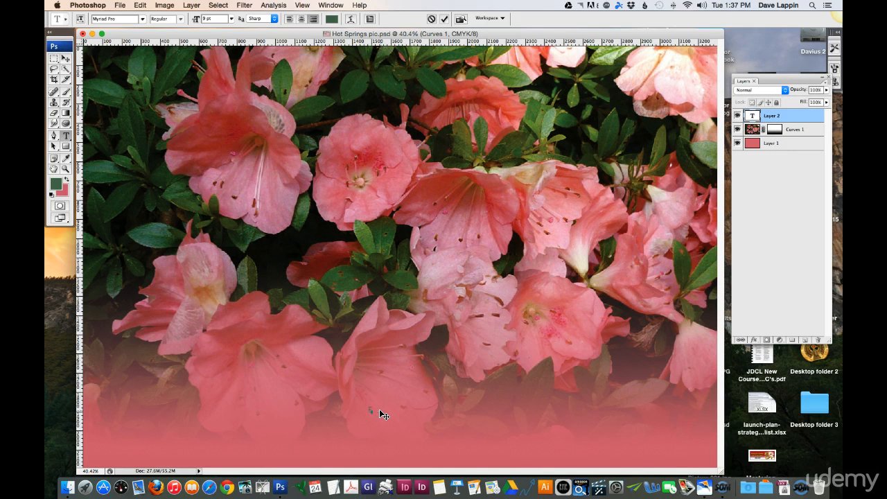
pyautogui.write('Flowers')
pyautogui.moveTo(377, 410); pyautogui.dragTo(356, 410)
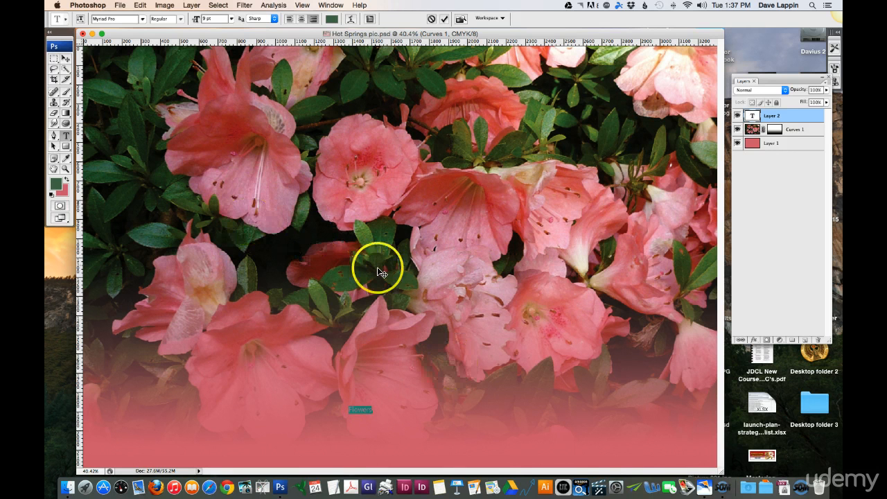
pyautogui.click(231, 18)
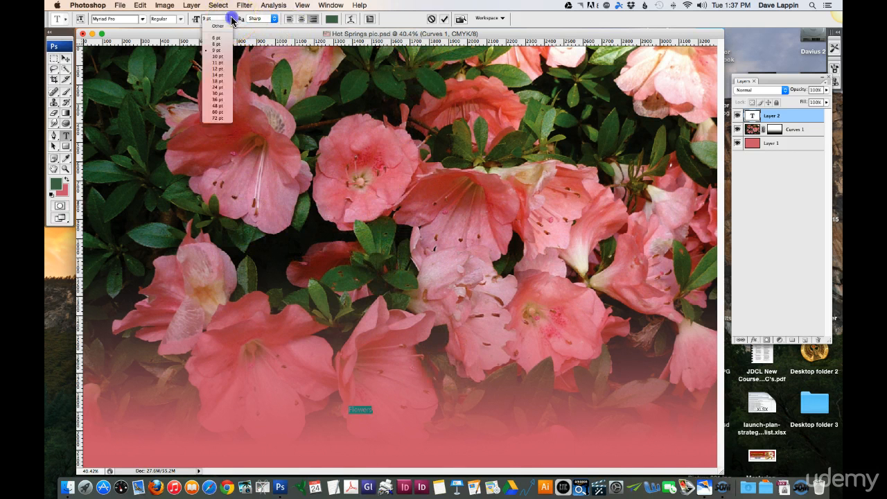
pyautogui.click(225, 119)
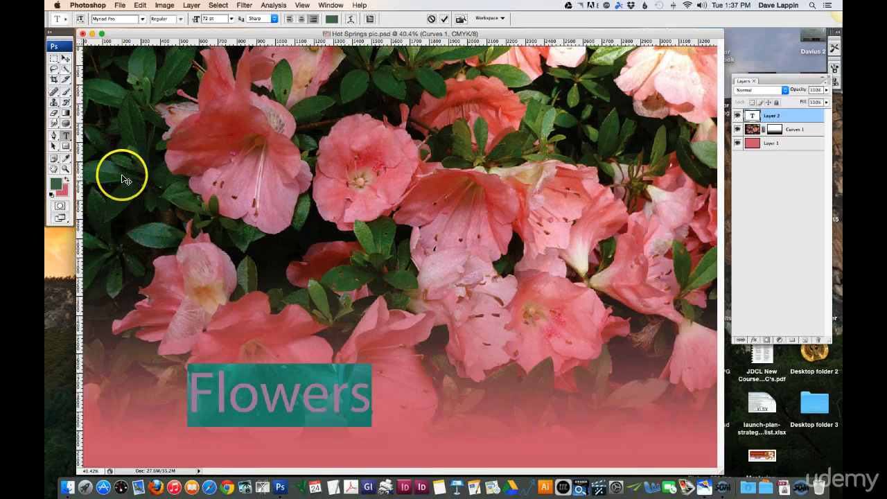
# Commit the text and move it down to the middle of the picture's pink bottom edge
pyautogui.click(54, 59)
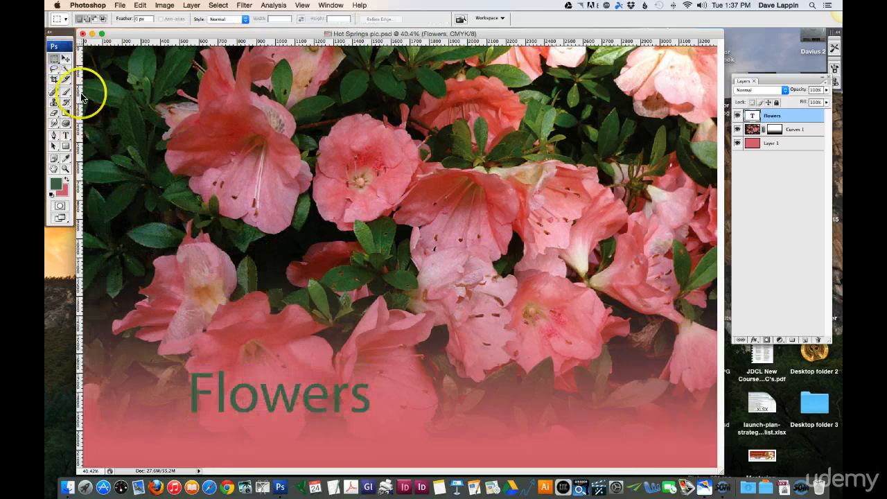
pyautogui.click(66, 60)
pyautogui.moveTo(317, 396); pyautogui.dragTo(448, 421)
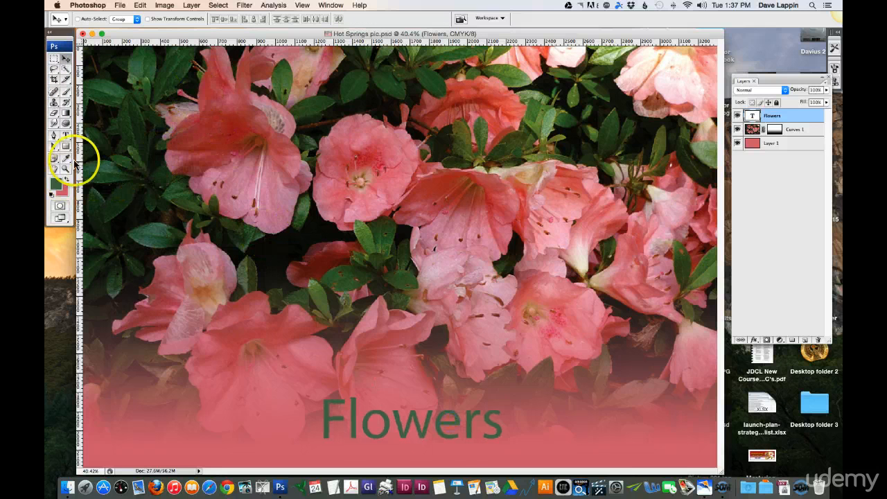
# Recolor the "Flowers" text white by setting C, M, Y and K all to 0, and commit the edit
pyautogui.click(66, 134)
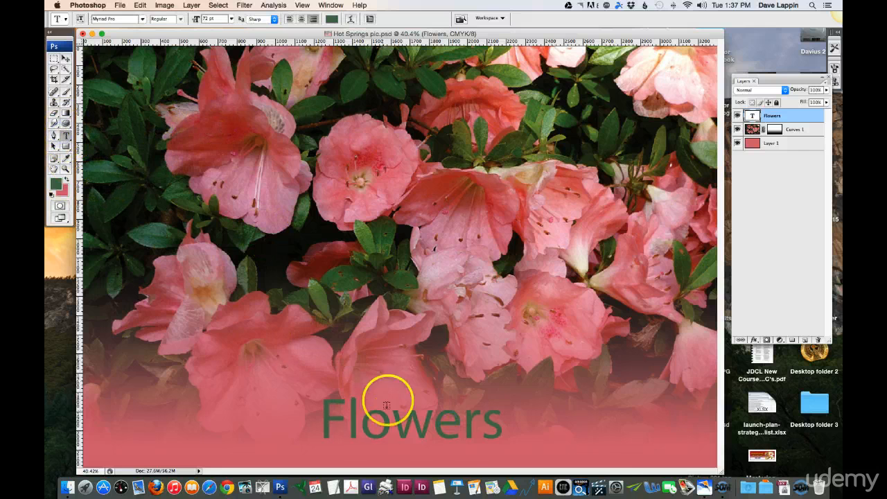
pyautogui.doubleClick(373, 422)
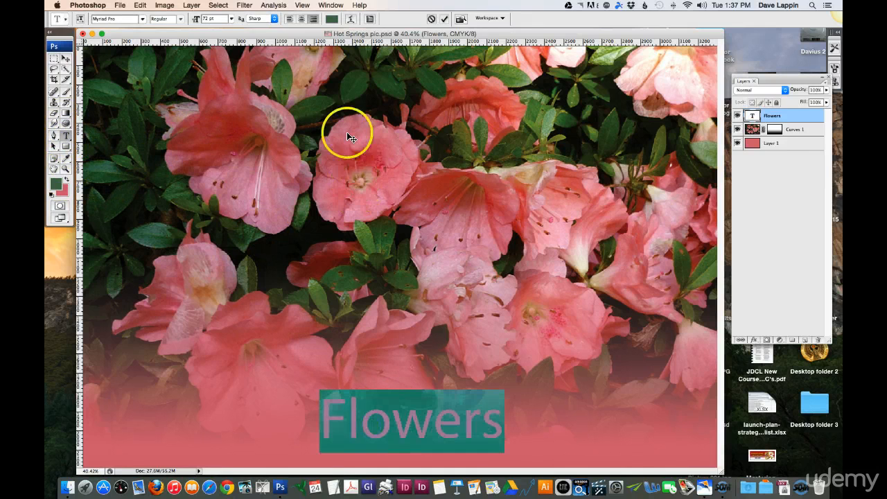
pyautogui.click(333, 20)
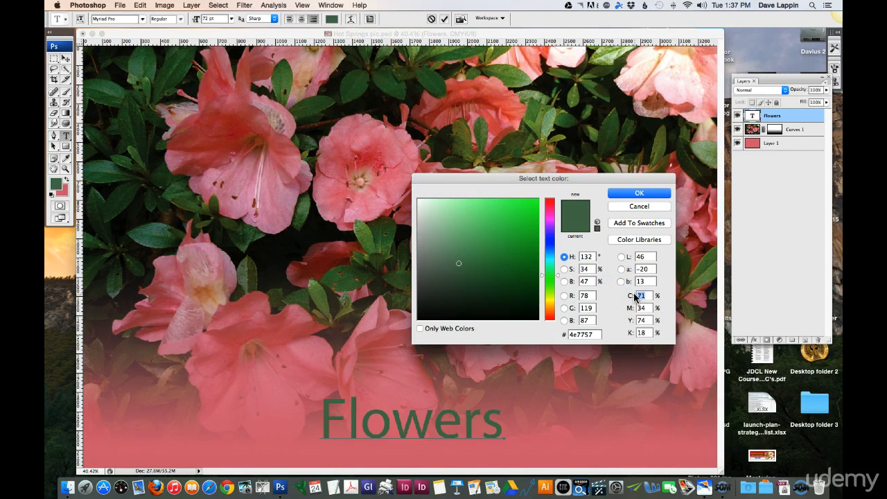
pyautogui.write('0')
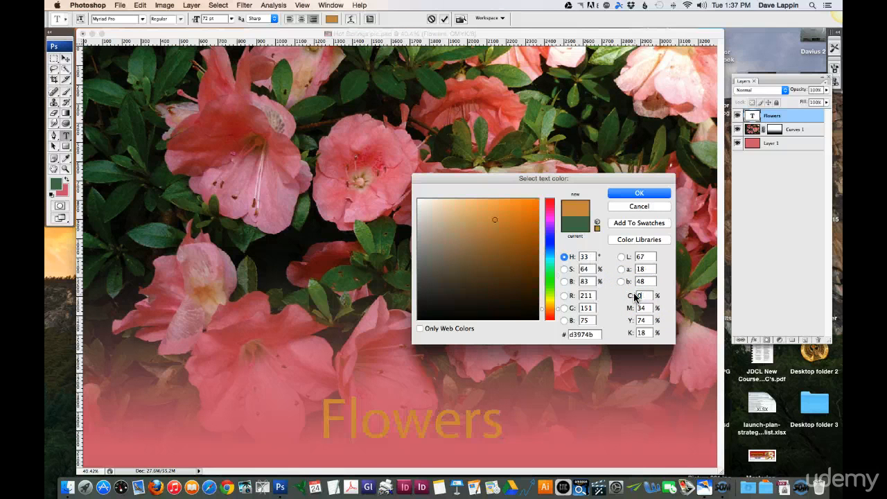
pyautogui.write('0')
pyautogui.press('Tab')
pyautogui.write('0')
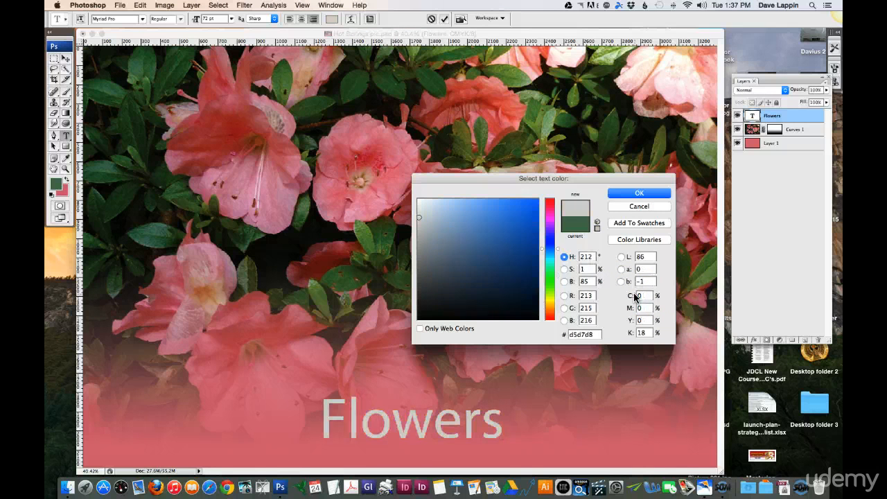
pyautogui.press('Tab')
pyautogui.write('0')
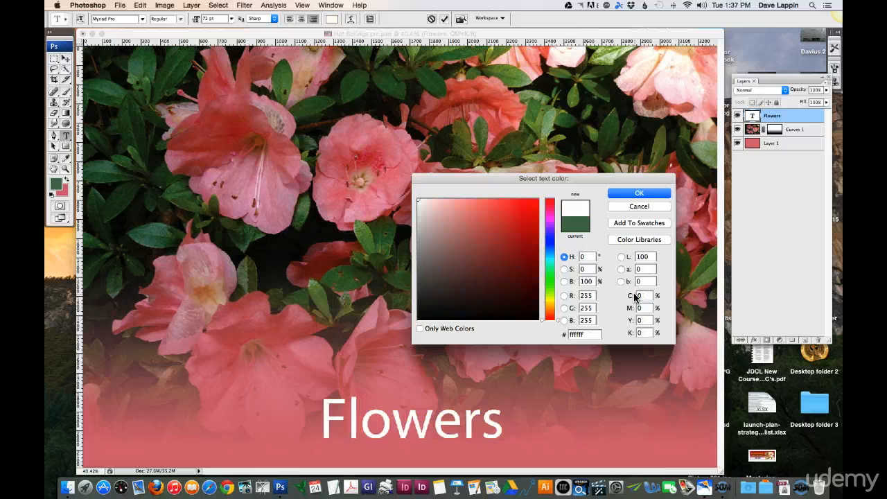
pyautogui.click(639, 193)
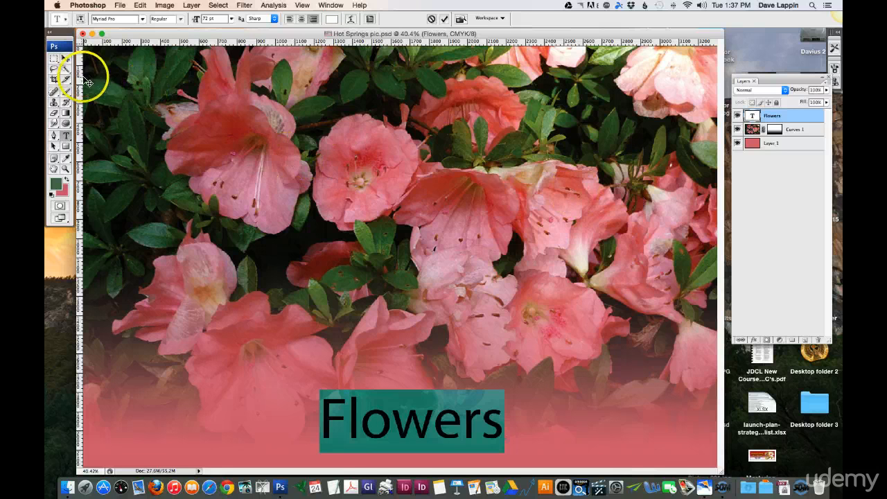
pyautogui.click(53, 60)
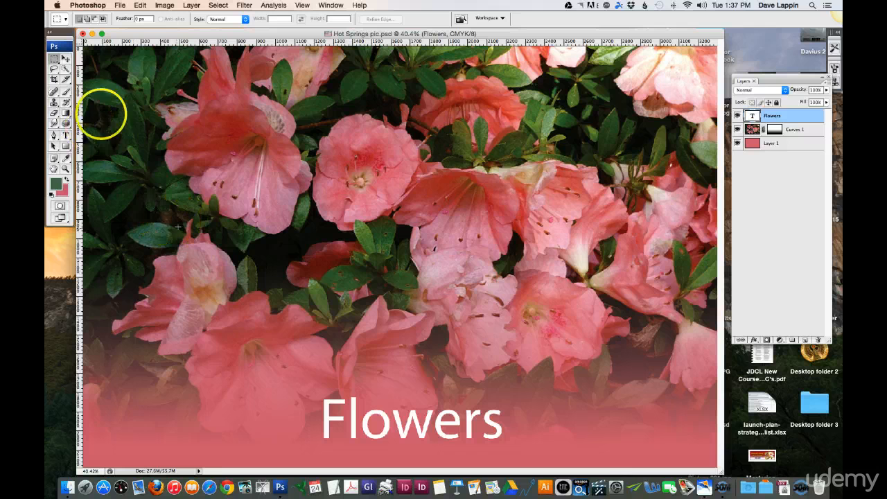
# Change the font of the "Flowers" text to Snell Roundhand
pyautogui.click(66, 135)
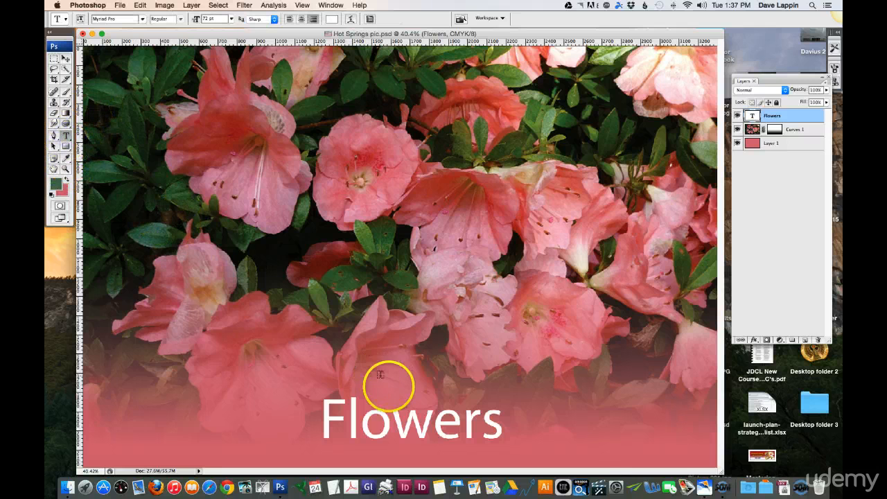
pyautogui.doubleClick(403, 418)
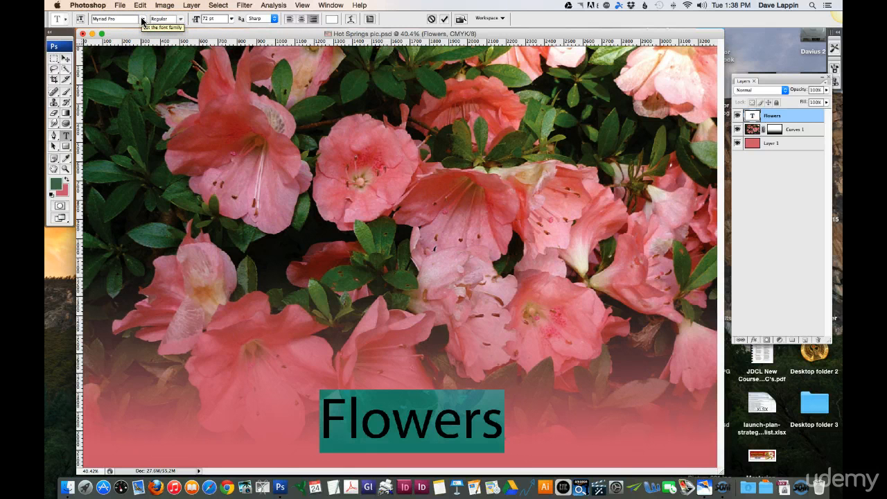
pyautogui.click(143, 21)
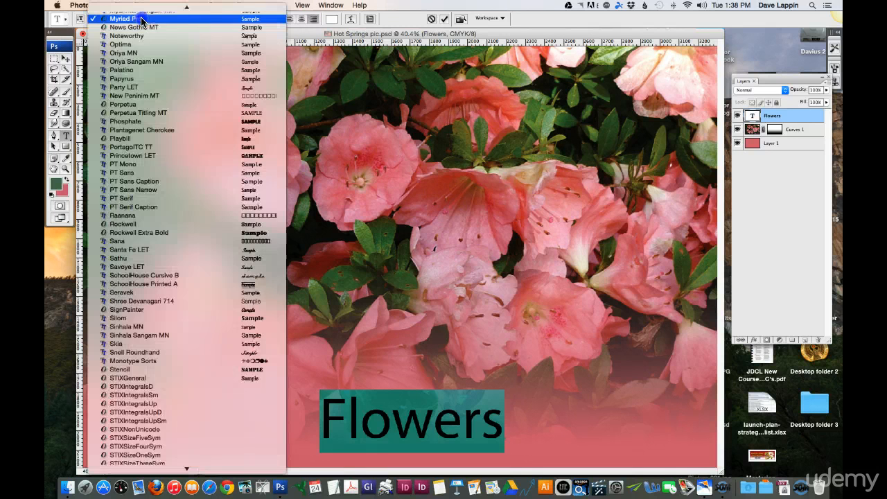
pyautogui.scroll(5, 142, 21)
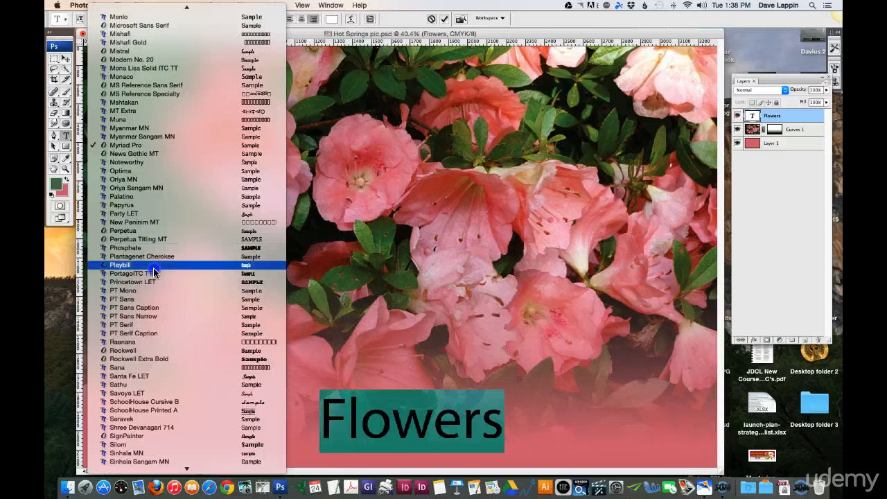
pyautogui.scroll(-4, 153, 423)
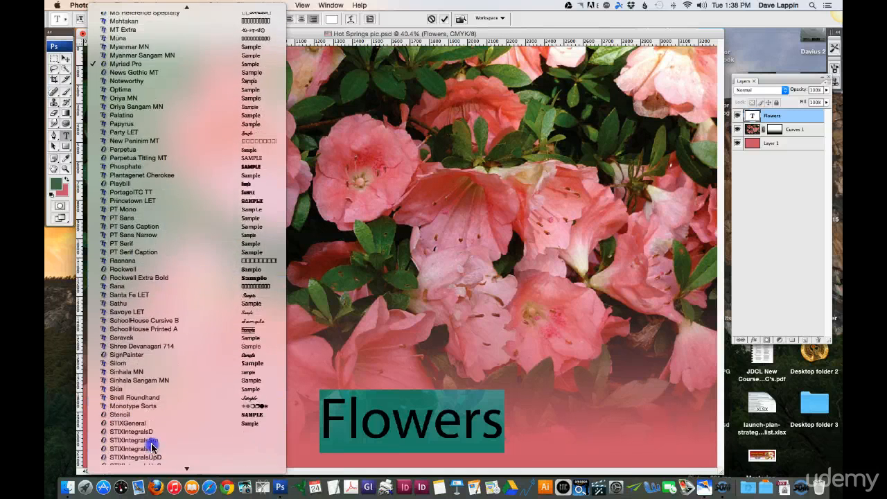
pyautogui.scroll(-1, 151, 448)
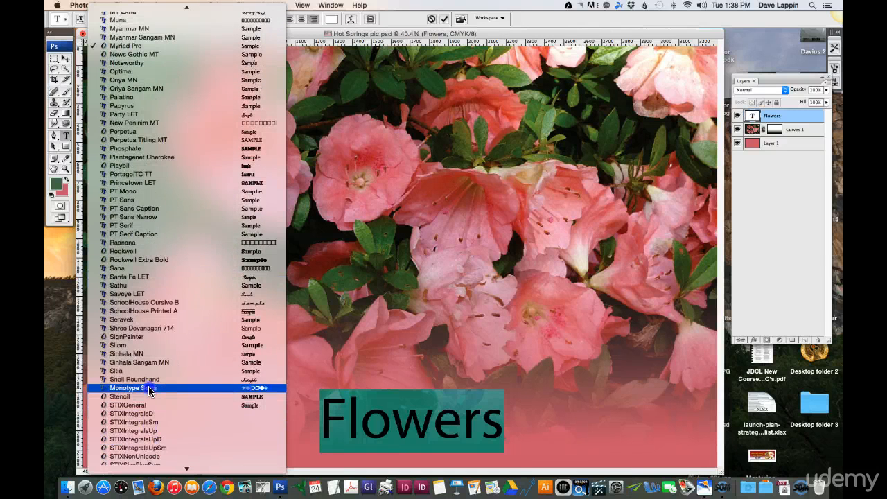
pyautogui.click(152, 380)
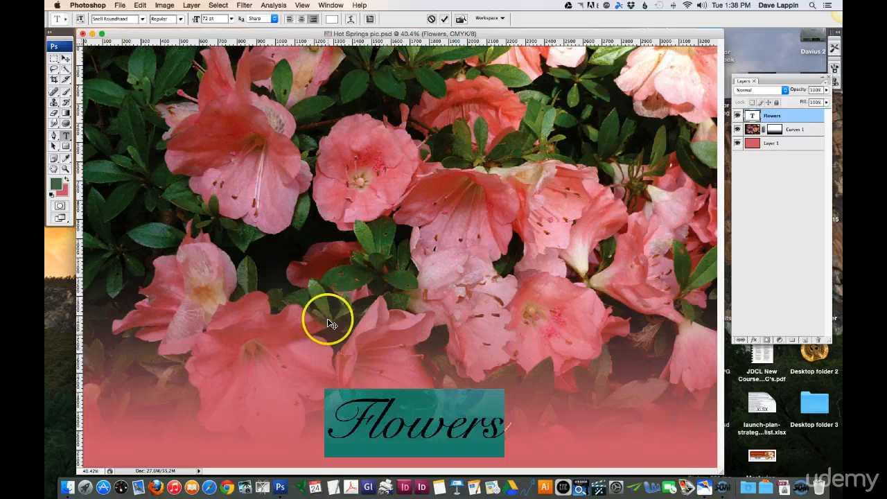
# Set the size of the "Flowers" text to the custom value 100 pt
pyautogui.click(230, 20)
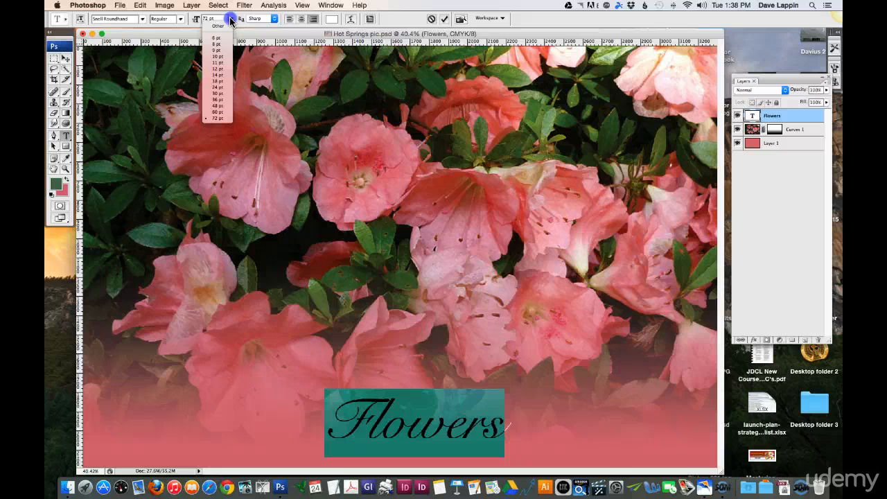
pyautogui.click(215, 19)
pyautogui.moveTo(217, 19); pyautogui.dragTo(198, 19)
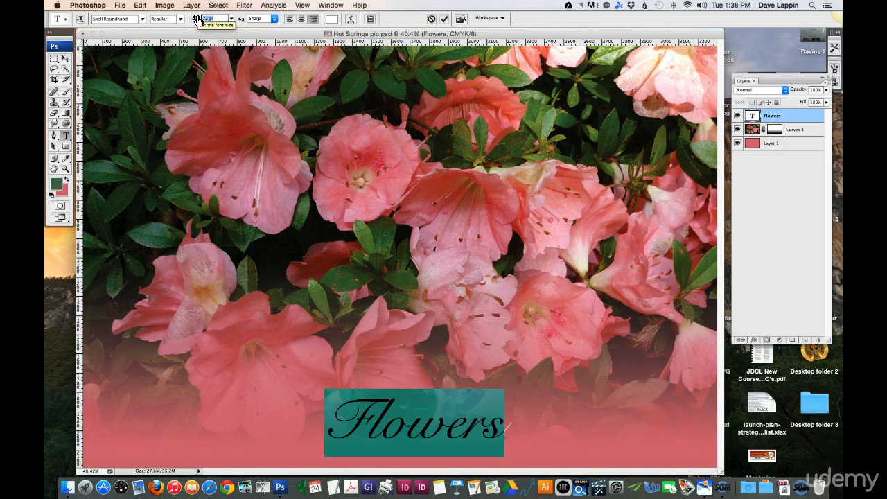
pyautogui.write('100')
pyautogui.press('Return')
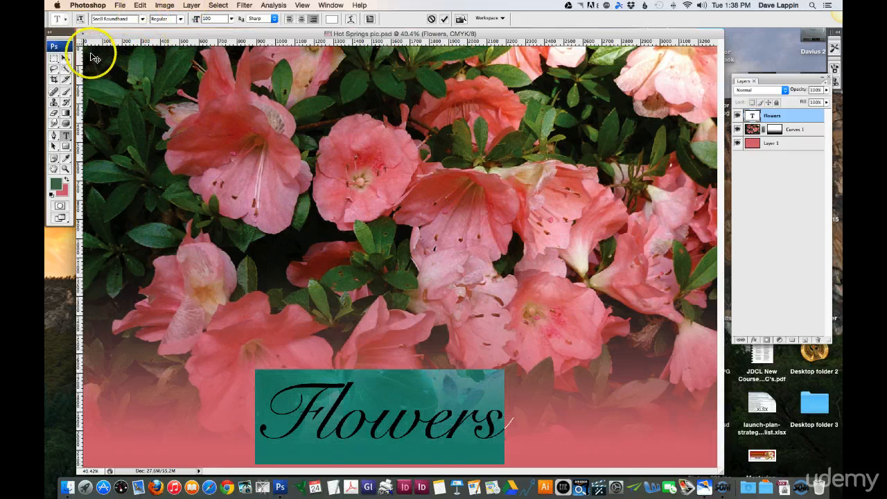
# Move the "Flowers" text into the picture's lower-right corner
pyautogui.click(66, 59)
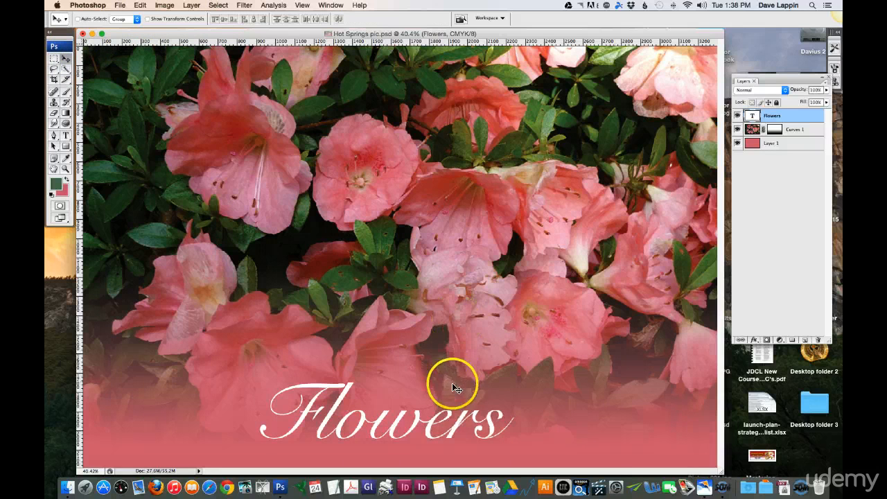
pyautogui.moveTo(451, 416); pyautogui.dragTo(619, 424)
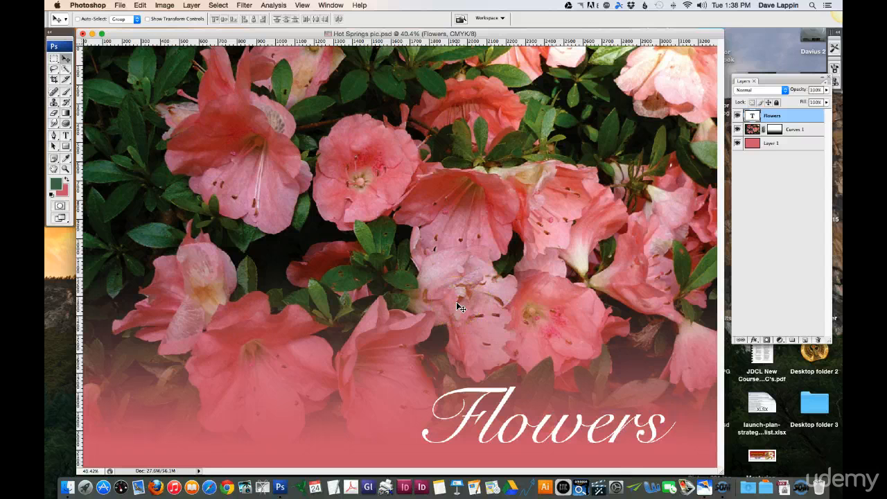
pyautogui.moveTo(579, 428)
pyautogui.mouseDown()
pyautogui.moveTo(543, 407)
pyautogui.moveTo(515, 427)
pyautogui.moveTo(578, 424)
pyautogui.moveTo(588, 435)
pyautogui.mouseUp()
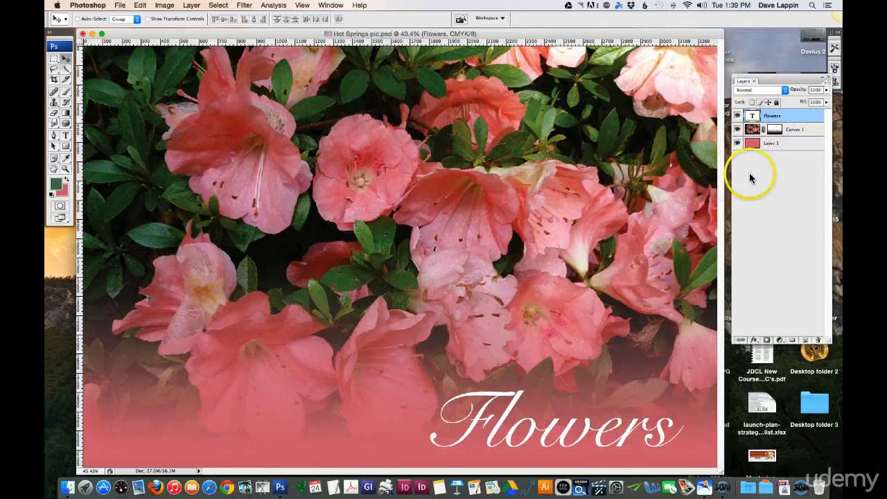
# Add a Drop Shadow effect to the Flowers layer and move its settings dialog clear of the text
pyautogui.click(755, 343)
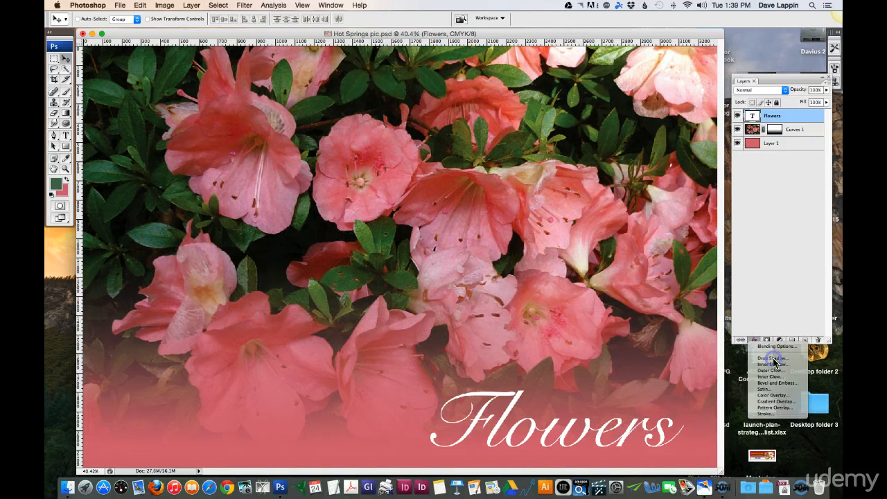
pyautogui.click(773, 360)
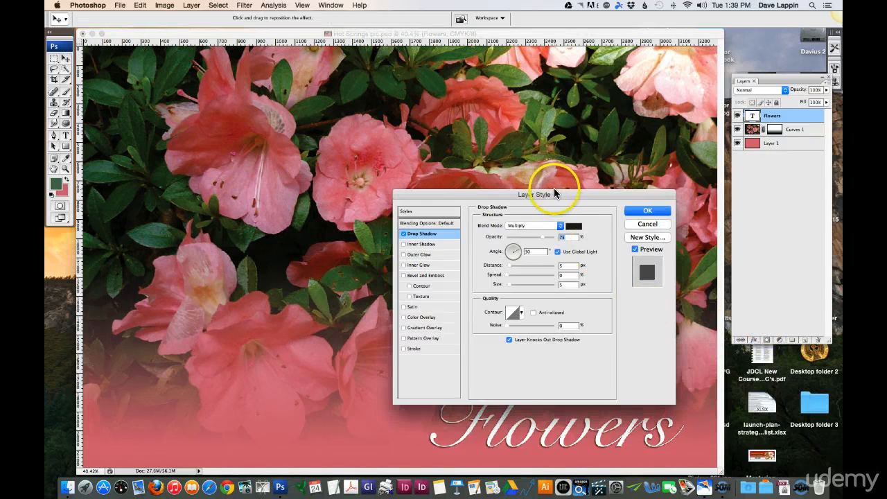
pyautogui.moveTo(554, 193); pyautogui.dragTo(463, 142)
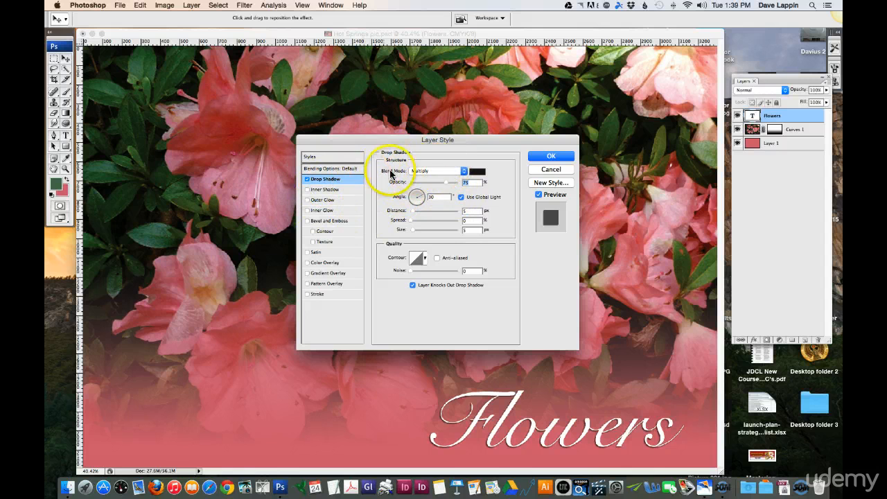
# Try the Normal blend mode for the drop shadow and switch it back to Multiply
pyautogui.click(435, 172)
pyautogui.click(434, 145)
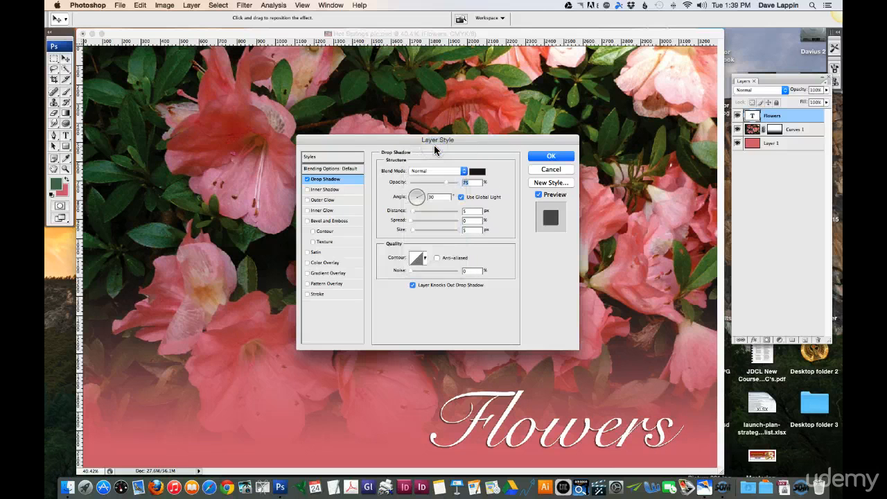
pyautogui.click(424, 172)
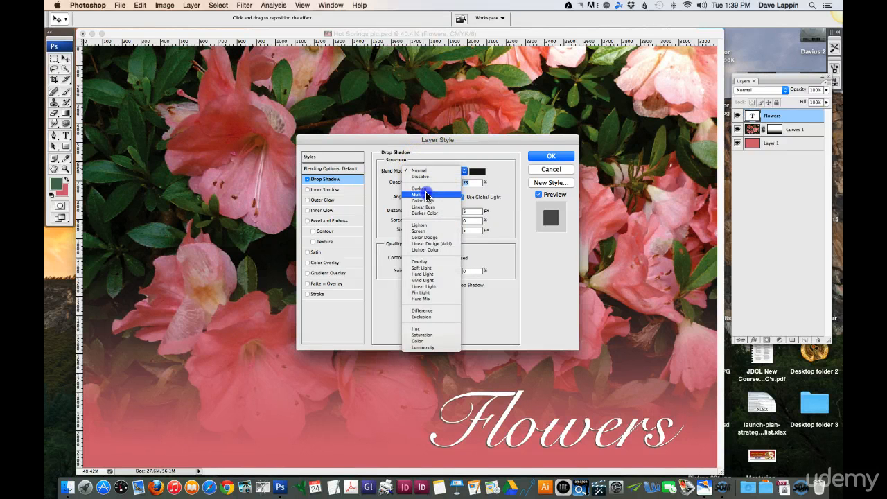
pyautogui.click(425, 195)
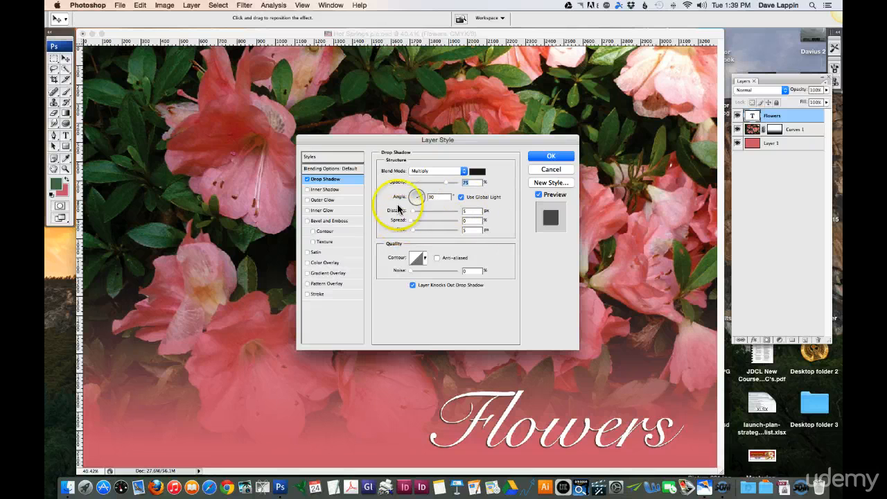
# Set the drop shadow's distance and size to 15 px each and turn on Bevel and Emboss for the text
pyautogui.click(462, 211)
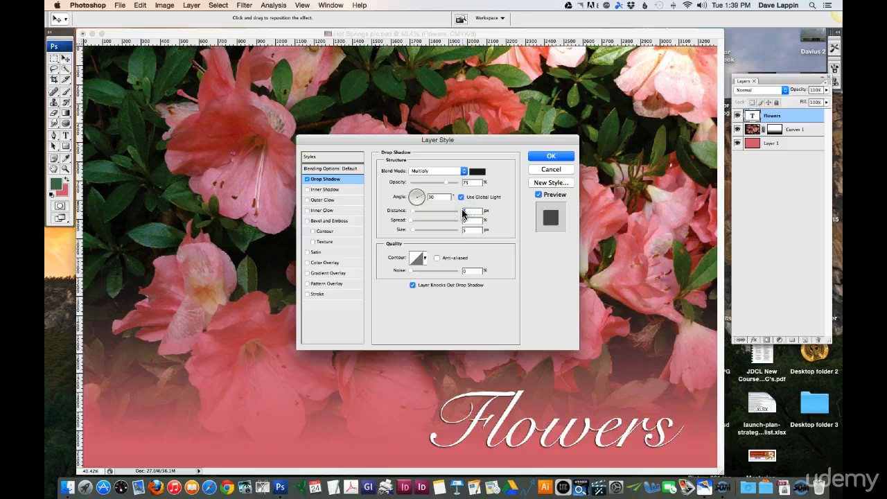
pyautogui.write('5')
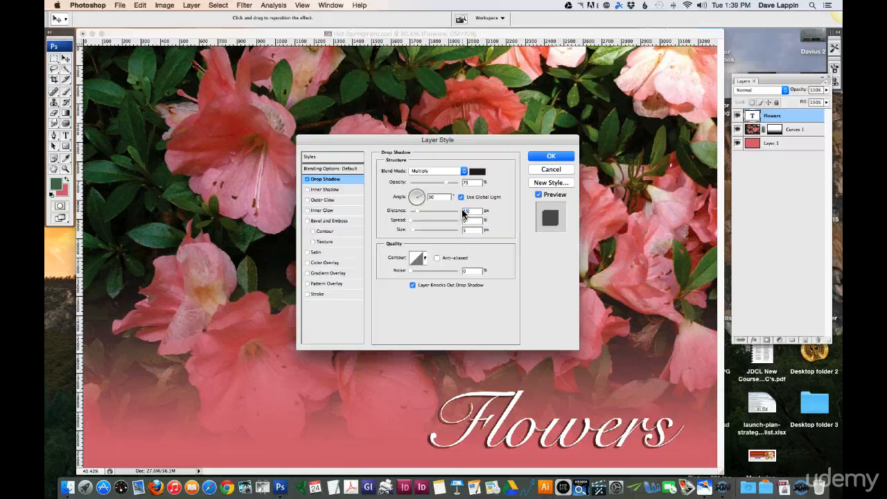
pyautogui.write('15')
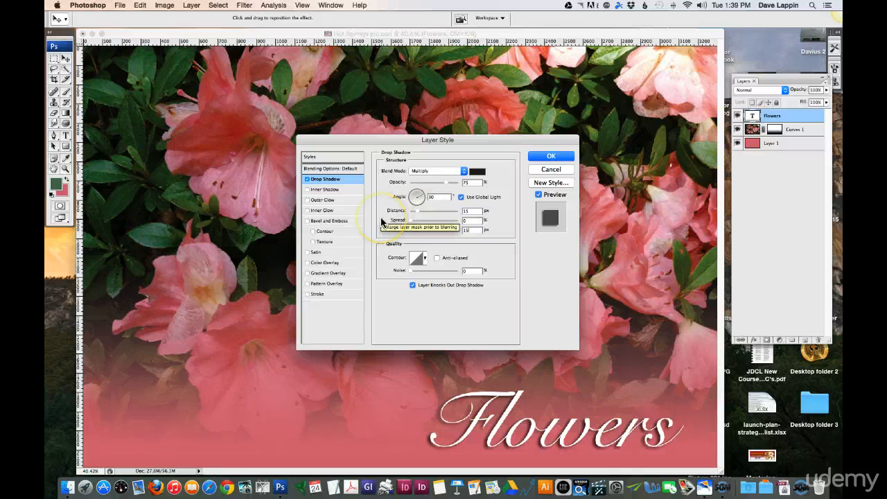
pyautogui.click(307, 221)
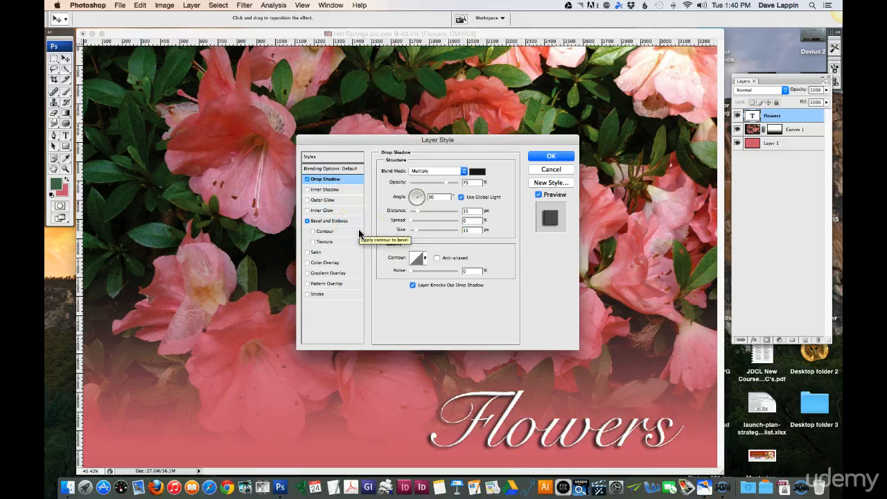
# Try the Satin and Color Overlay effects on the text one after the other, turning each off again
pyautogui.click(307, 252)
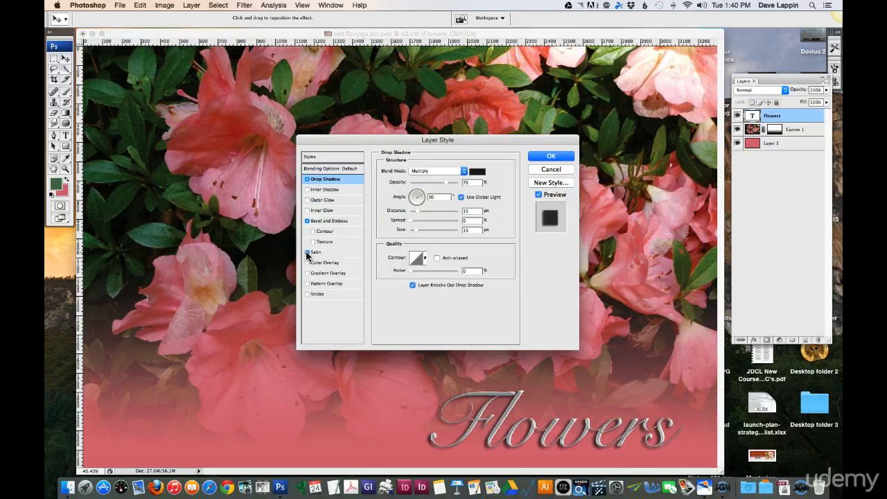
pyautogui.click(307, 252)
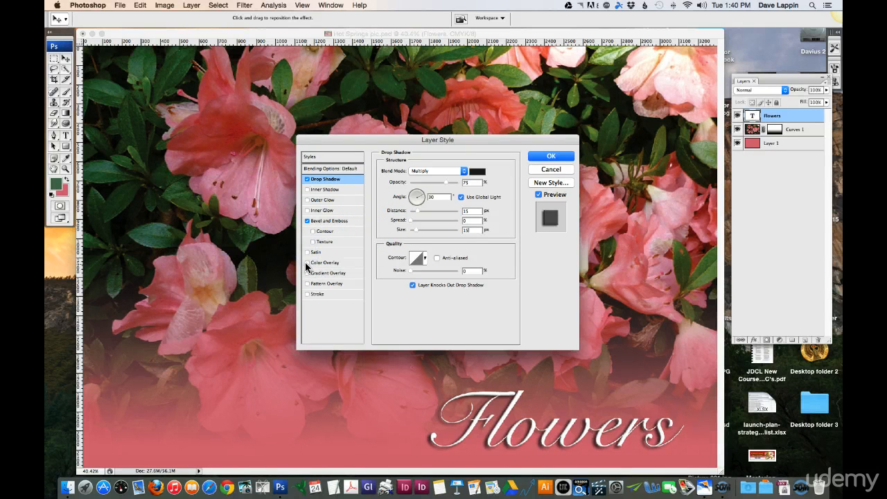
pyautogui.click(307, 263)
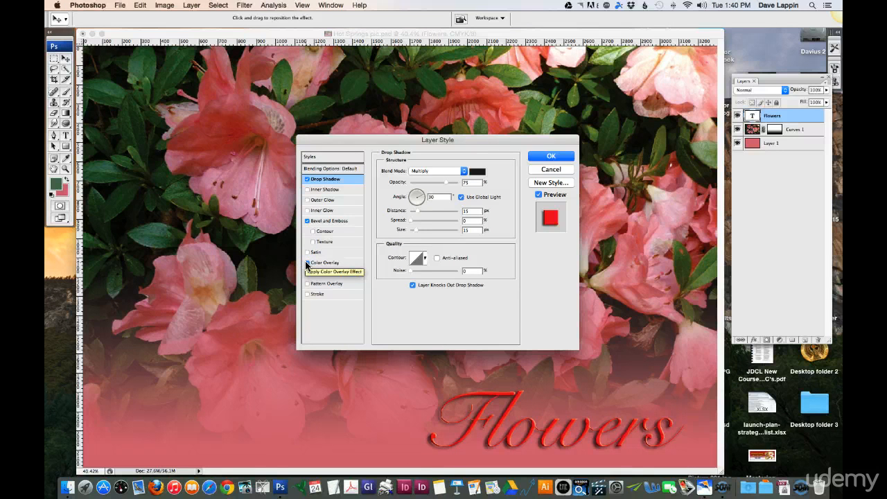
pyautogui.click(308, 263)
# Add a Gradient Overlay to the text and open its gradient for editing, moving the editor clear of the lettering
pyautogui.click(307, 273)
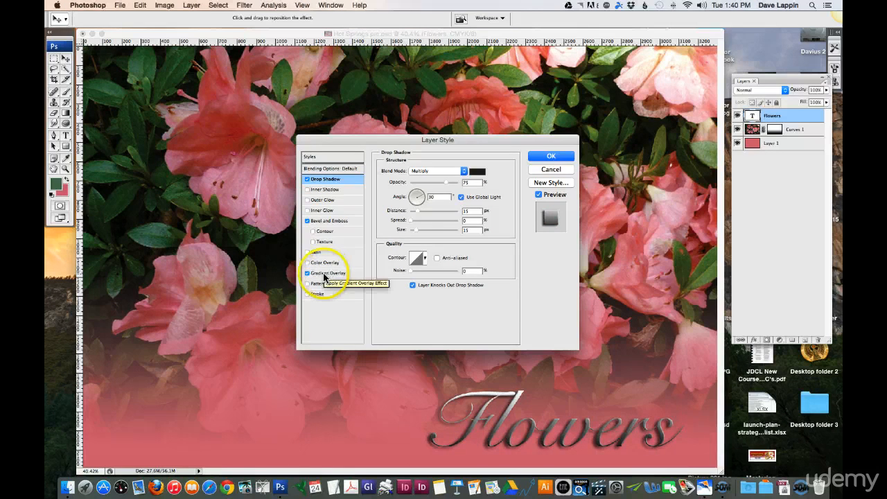
pyautogui.click(324, 273)
pyautogui.click(441, 192)
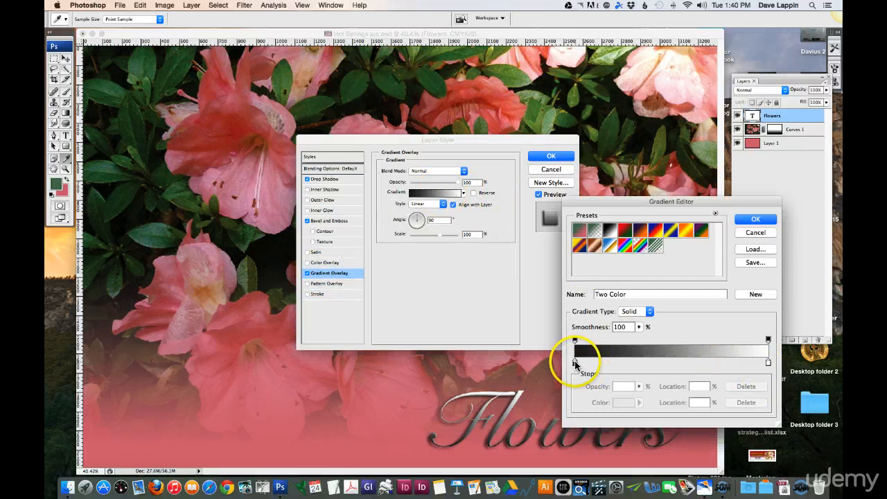
pyautogui.click(647, 201)
pyautogui.moveTo(646, 202); pyautogui.dragTo(642, 146)
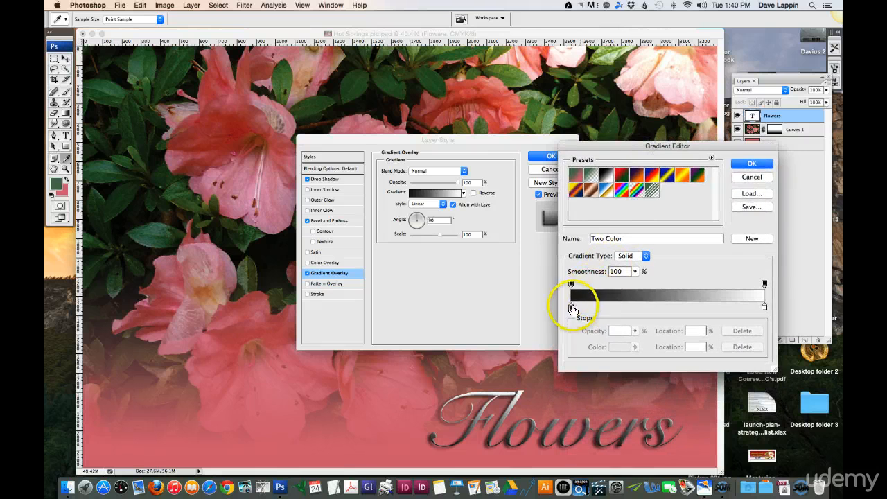
# Change the gradient's dark stop at location 0% to pale yellow #dfe283 and accept the edited gradient
pyautogui.click(572, 309)
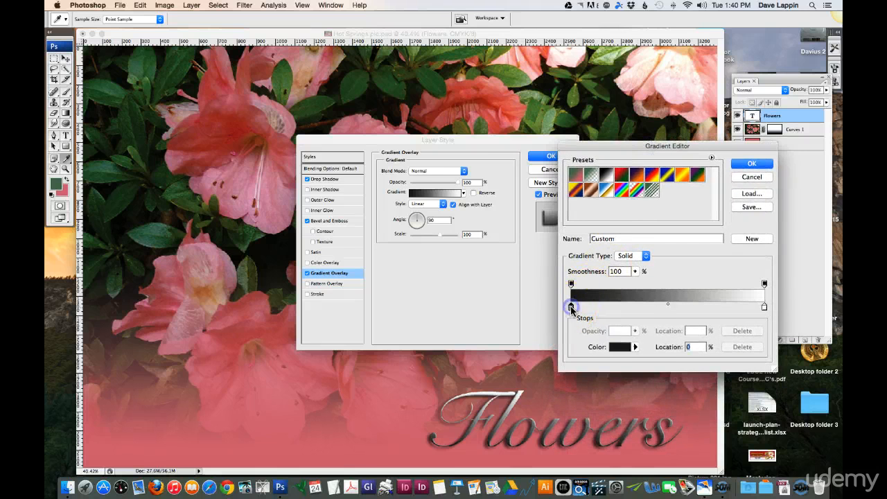
pyautogui.click(622, 347)
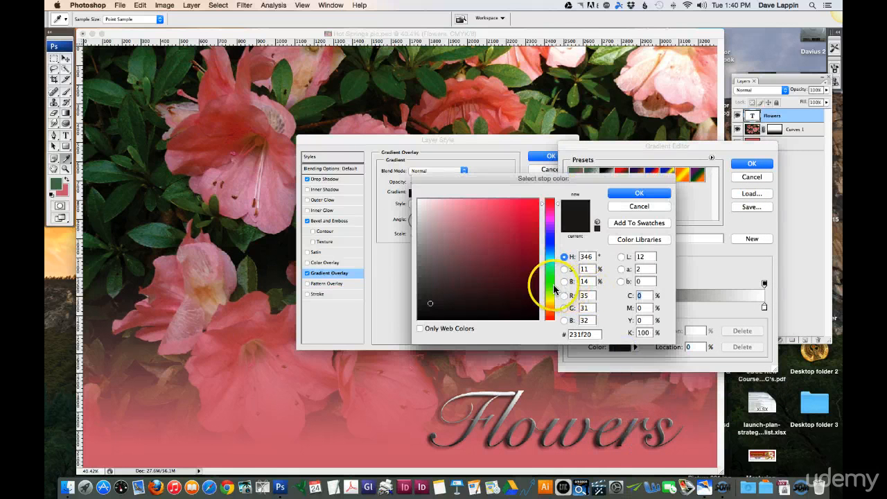
pyautogui.click(555, 287)
pyautogui.click(530, 265)
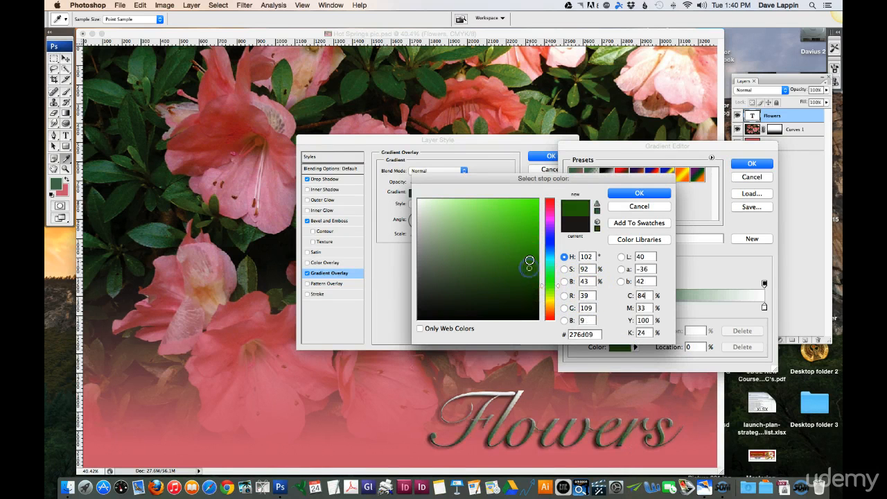
pyautogui.click(509, 242)
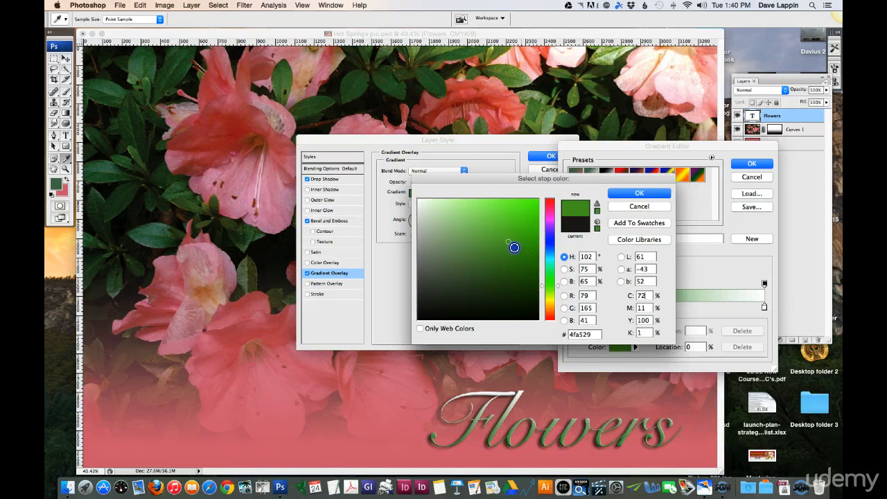
pyautogui.click(502, 226)
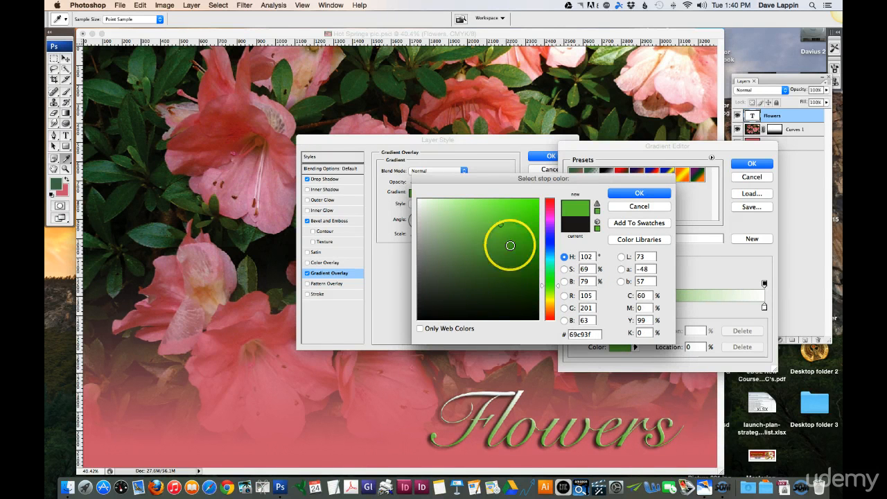
pyautogui.moveTo(510, 246); pyautogui.dragTo(468, 213)
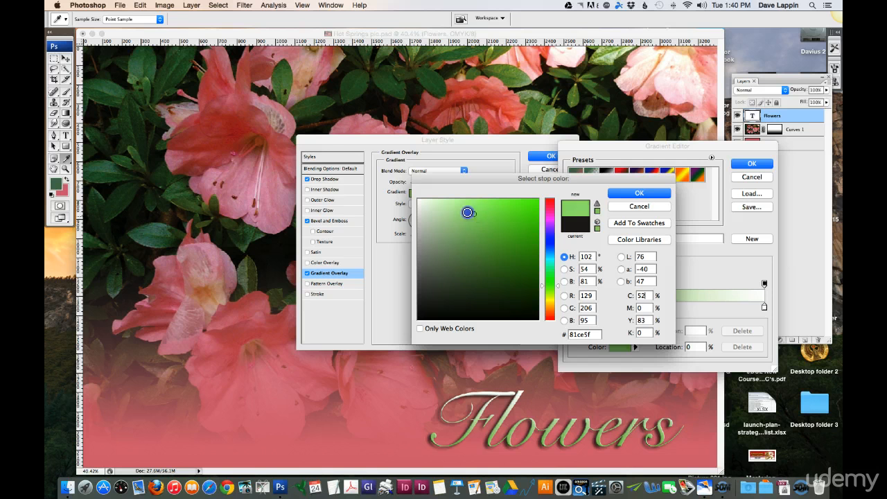
pyautogui.click(550, 300)
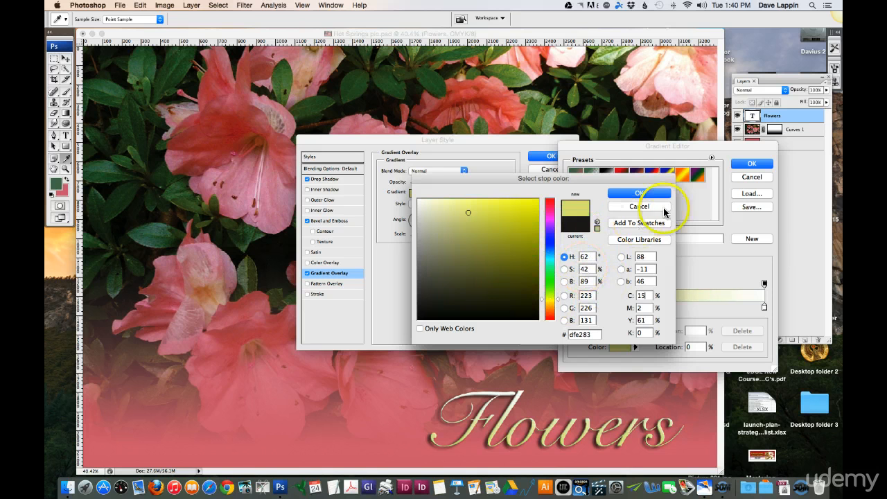
pyautogui.click(649, 193)
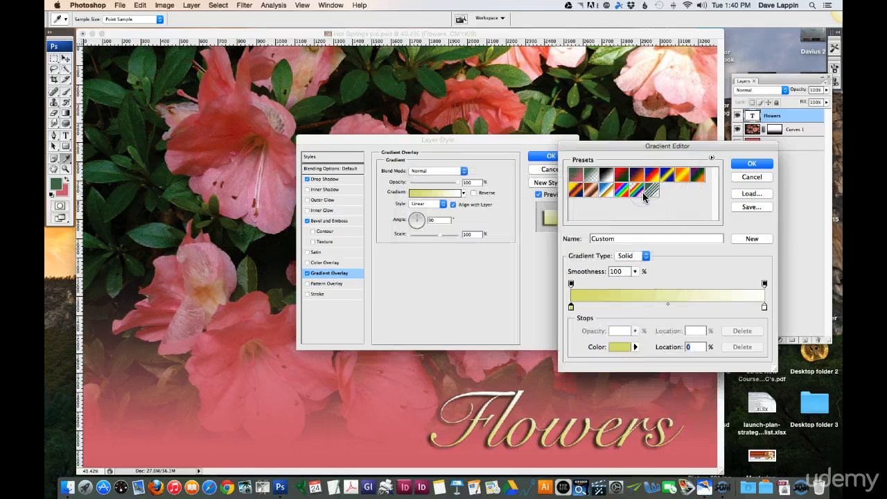
pyautogui.click(744, 166)
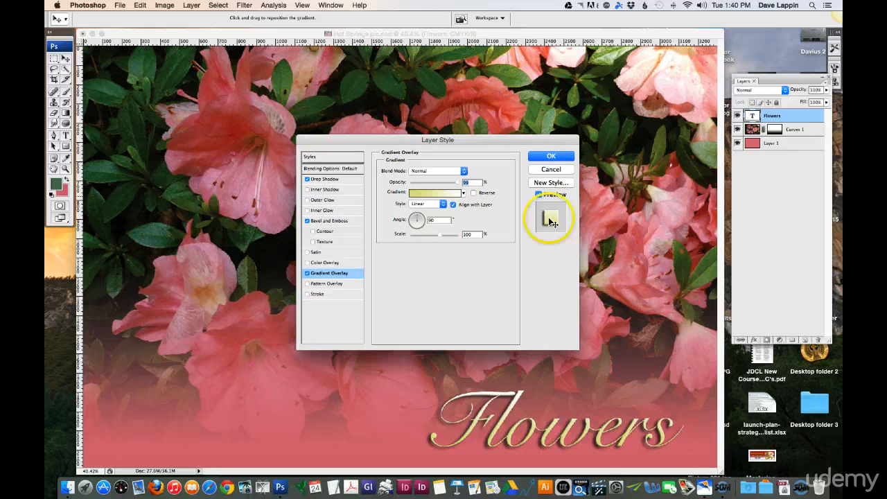
# Try the Pattern Overlay and Satin effects on the gradient-filled text, turning each off again
pyautogui.click(308, 285)
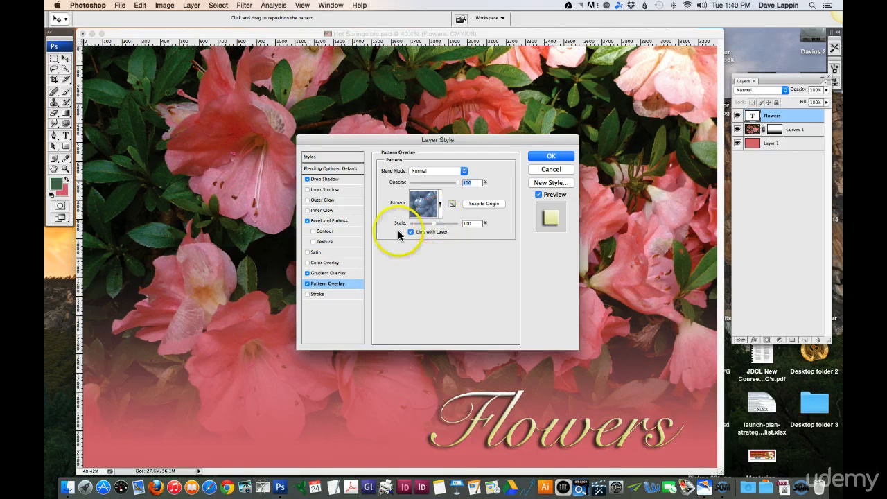
pyautogui.click(307, 284)
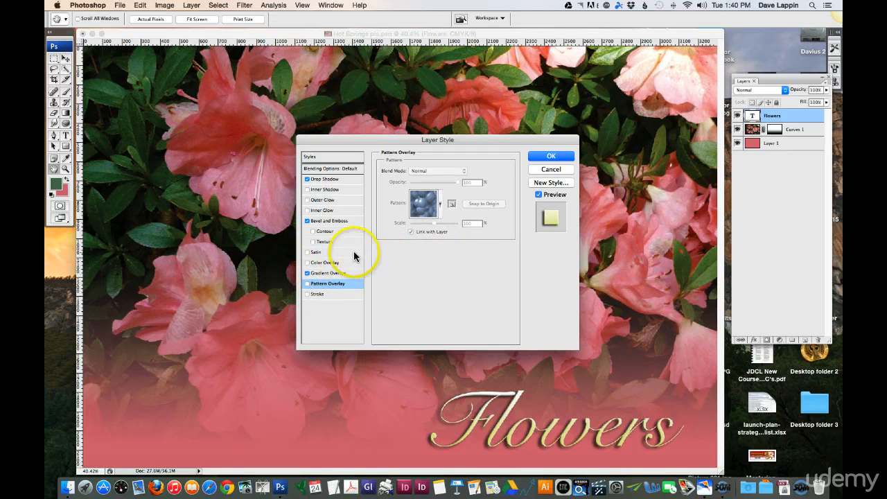
pyautogui.click(307, 253)
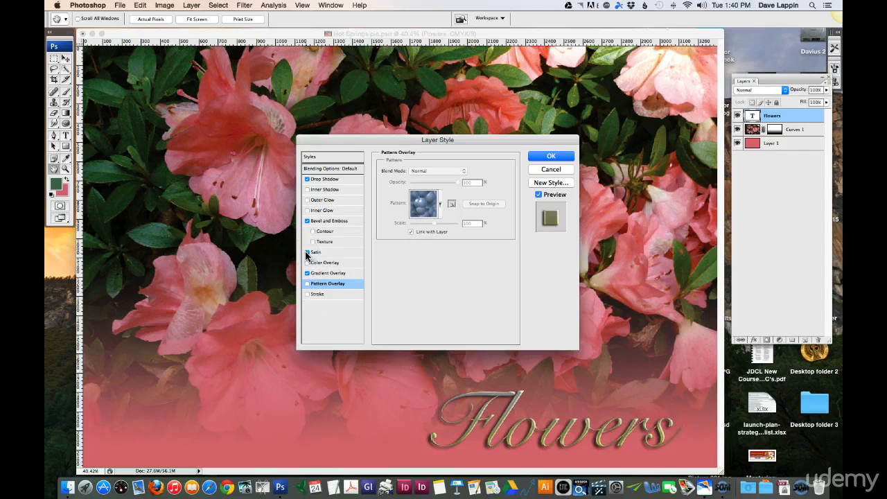
pyautogui.click(307, 253)
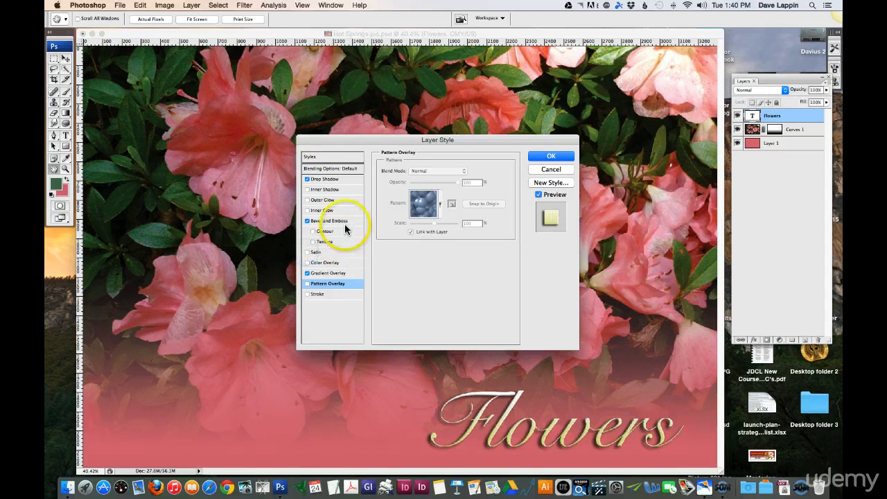
# Try the Inner Shadow and Outer Glow effects on the text, turning each off again
pyautogui.click(307, 190)
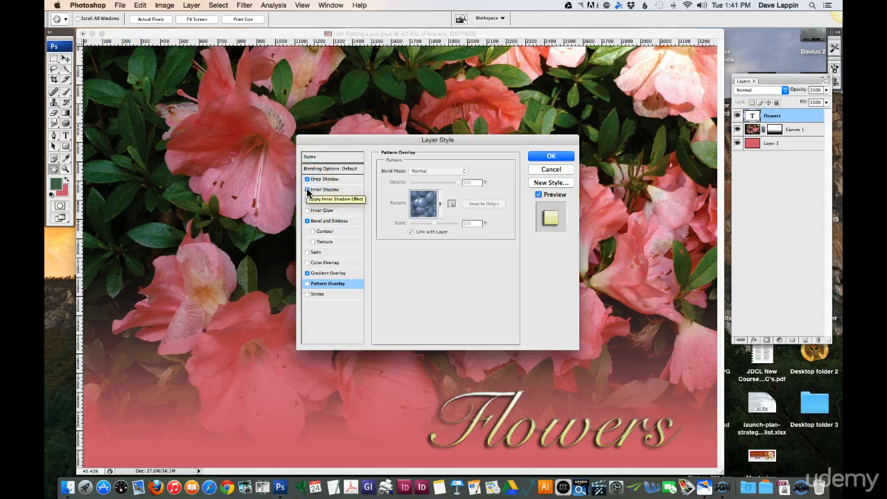
pyautogui.click(307, 190)
pyautogui.click(308, 201)
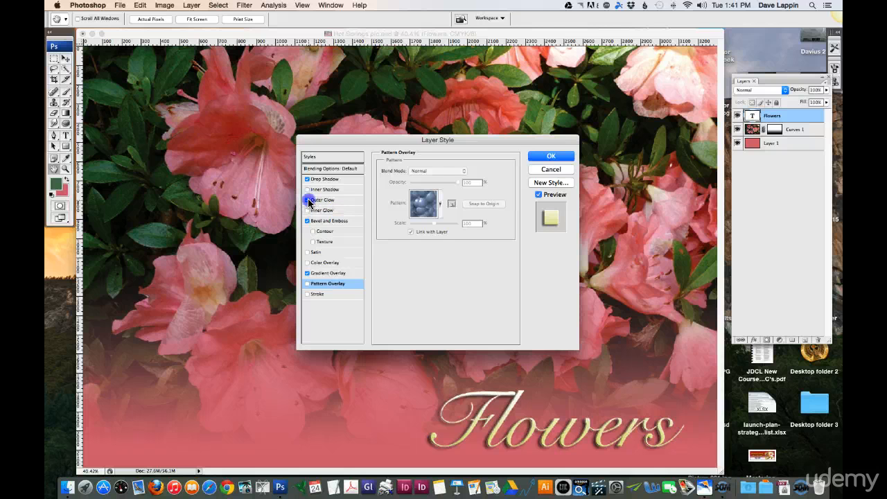
pyautogui.click(307, 201)
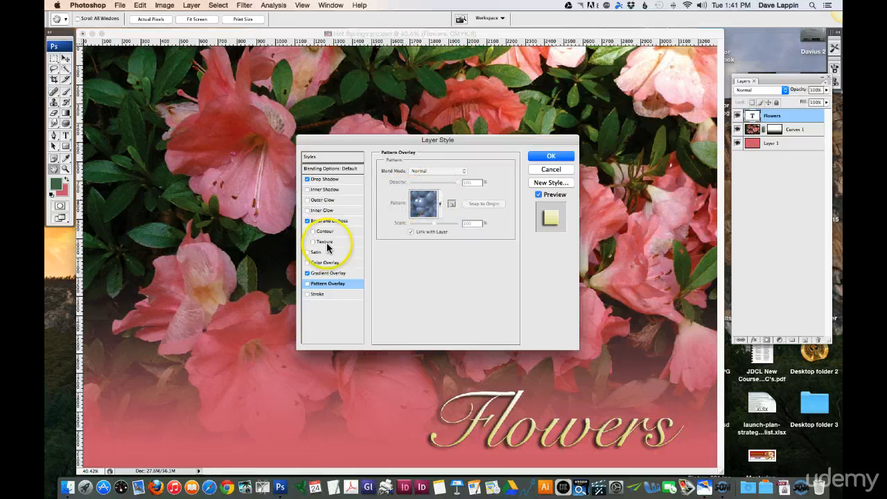
# Compare the text without and with its Gradient Overlay, leave the overlay on, and apply the layer style
pyautogui.click(308, 273)
pyautogui.click(307, 273)
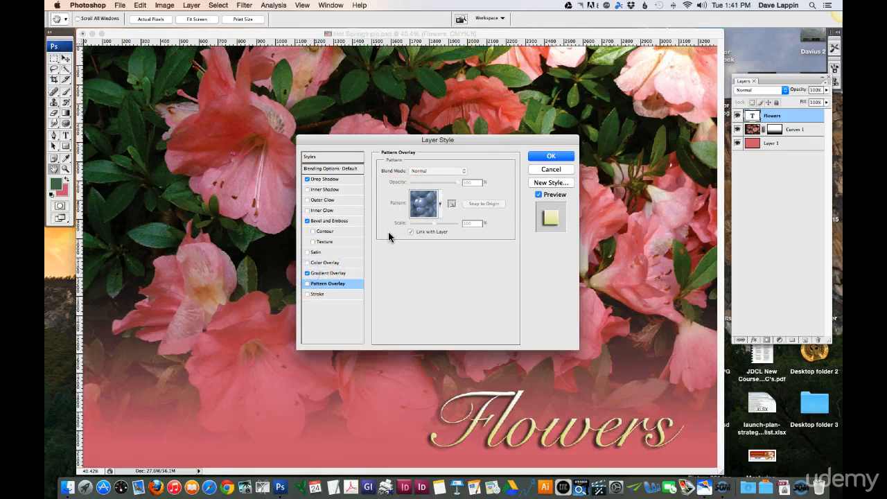
pyautogui.click(551, 155)
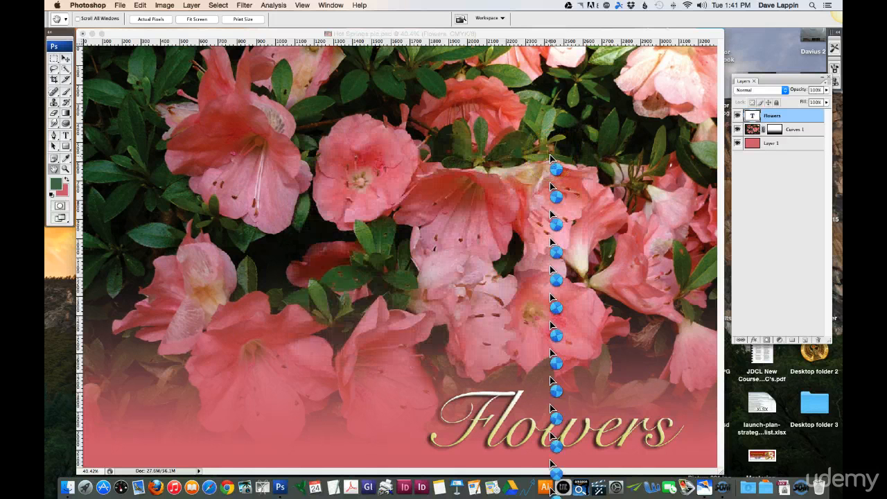